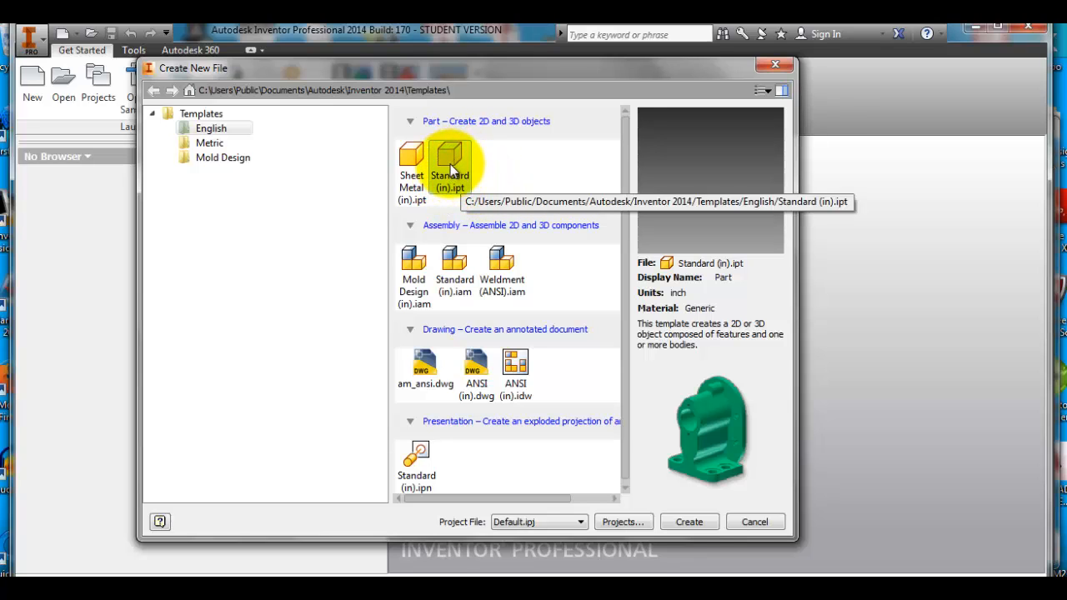
# - Create a new part from the Standard (in).ipt template and start a 2D sketch on the front XY origin plane
pyautogui.doubleClick(453, 163)
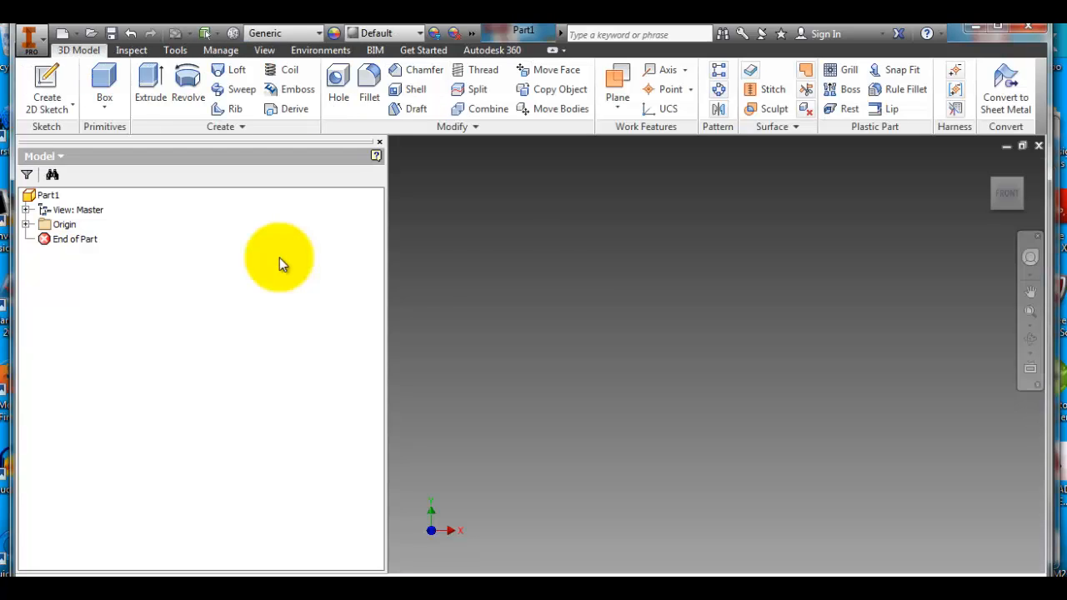
pyautogui.click(48, 103)
pyautogui.click(95, 138)
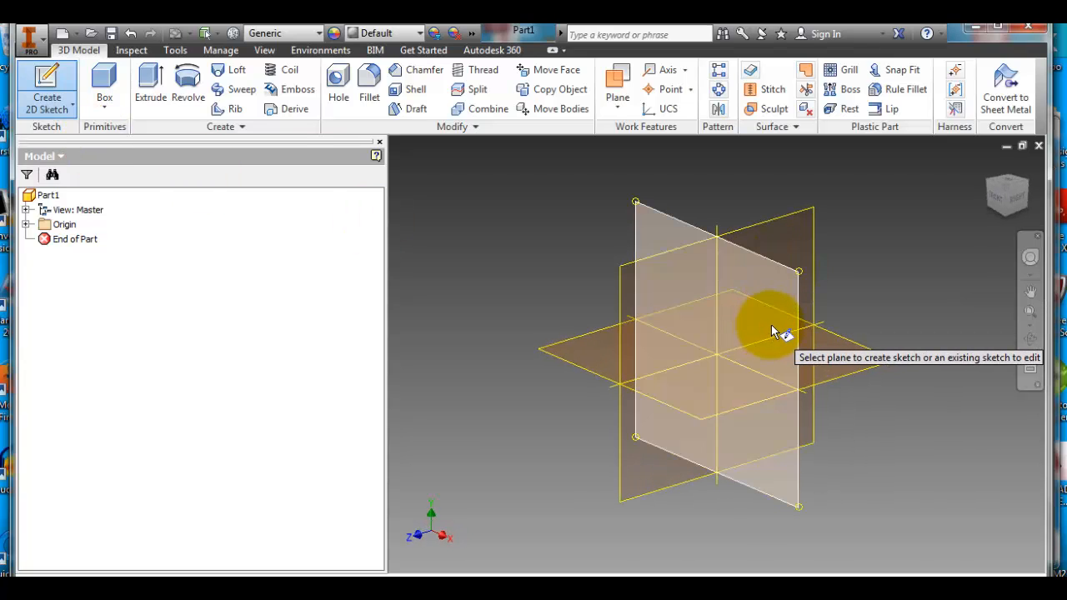
pyautogui.click(776, 325)
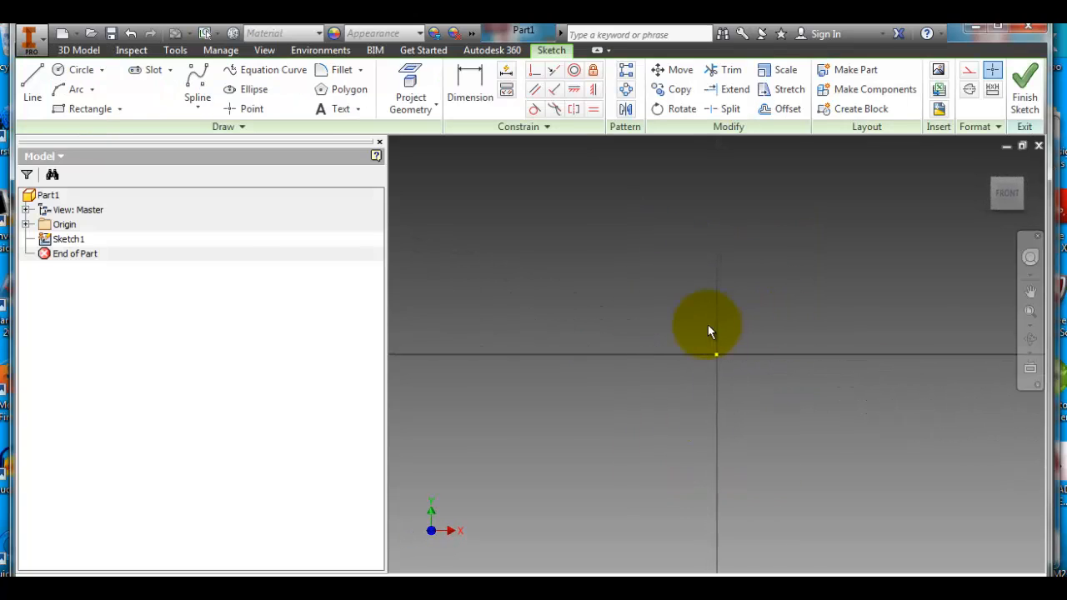
# - Sketch a horizontal line about 0.234 in long from the origin, continued by an upward slanted line and a tangent arc
pyautogui.click(29, 88)
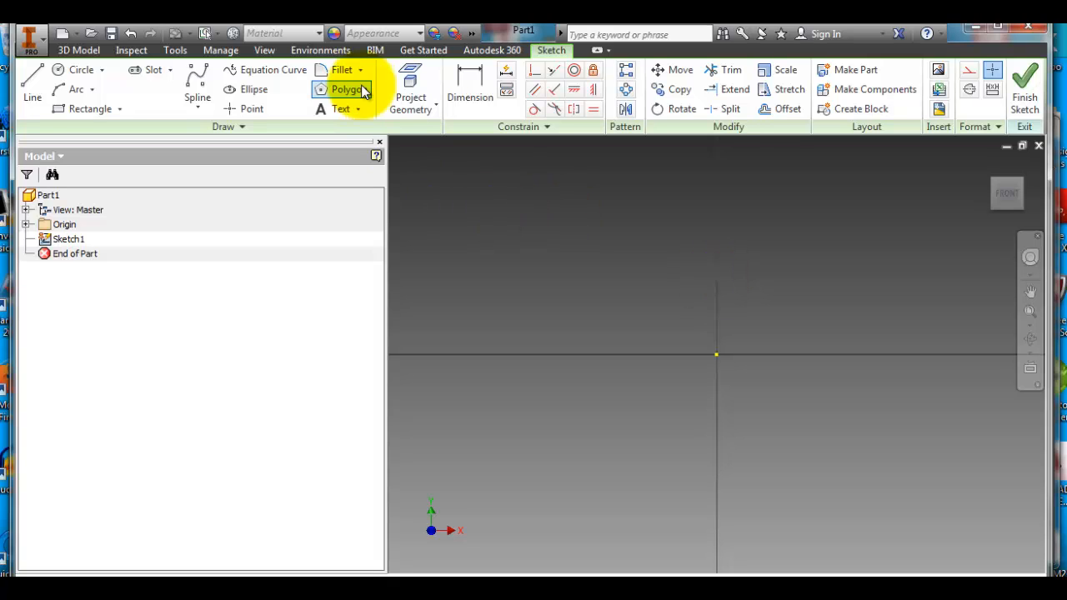
pyautogui.click(34, 87)
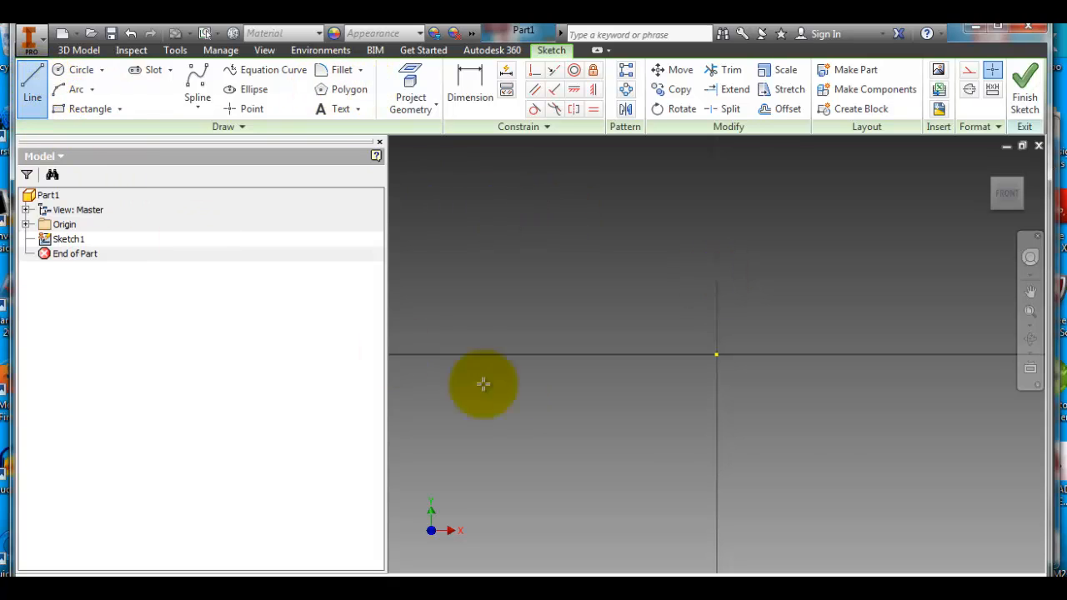
pyautogui.click(717, 355)
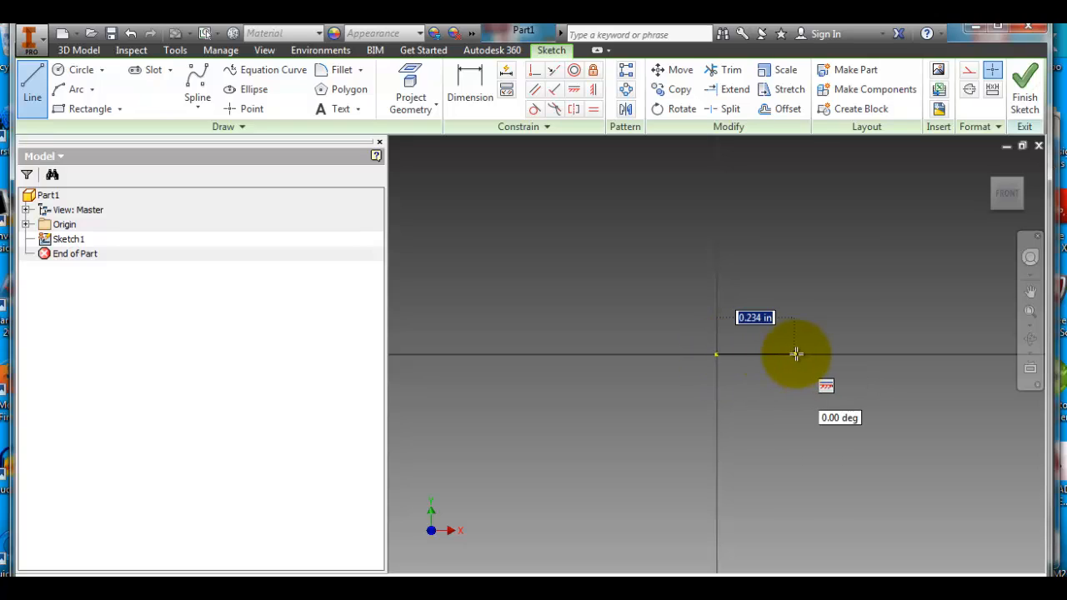
pyautogui.click(796, 355)
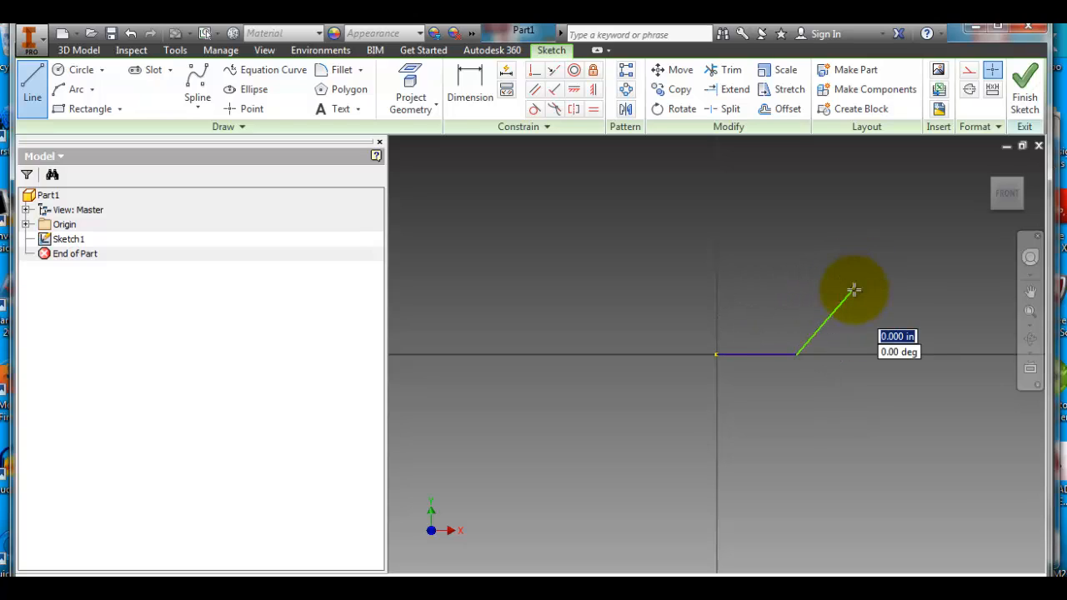
pyautogui.moveTo(853, 282); pyautogui.dragTo(891, 183)
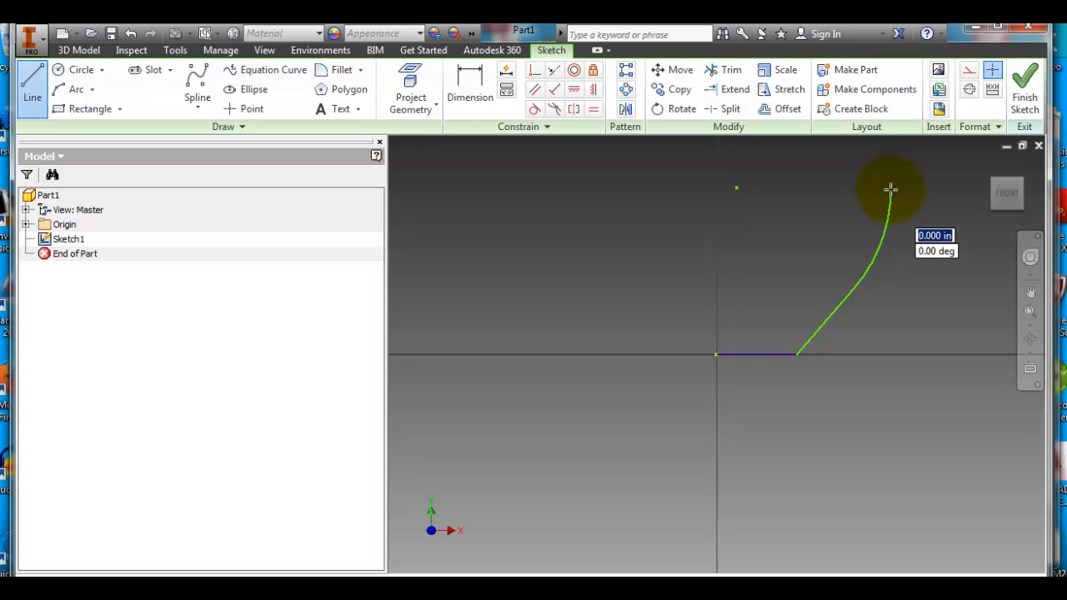
pyautogui.doubleClick(890, 188)
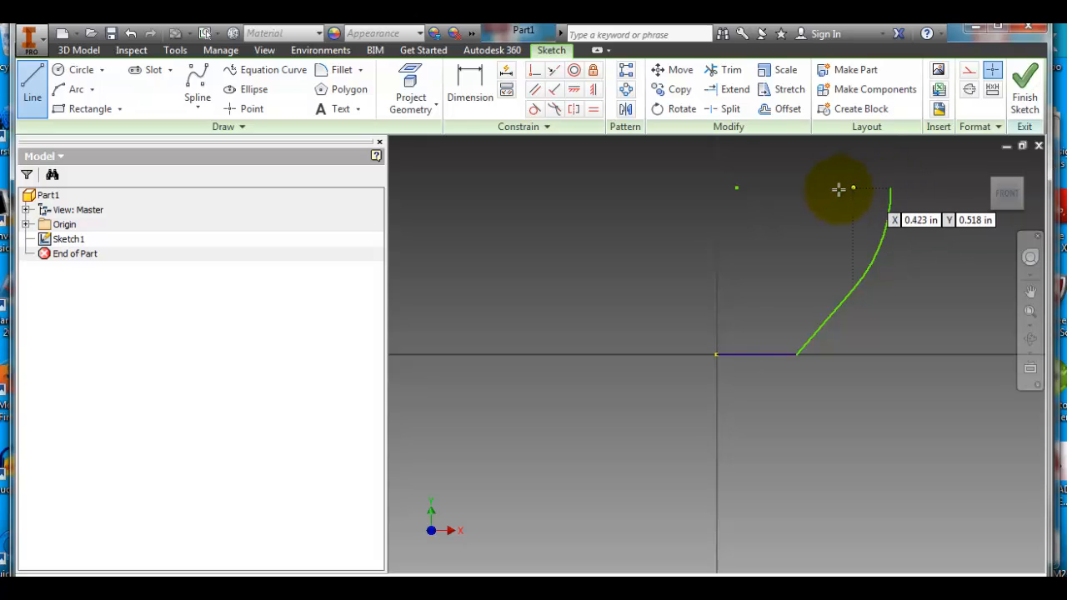
# - Close the profile with a vertical line about 0.518 in long down to the origin and a horizontal line across the top
pyautogui.click(720, 189)
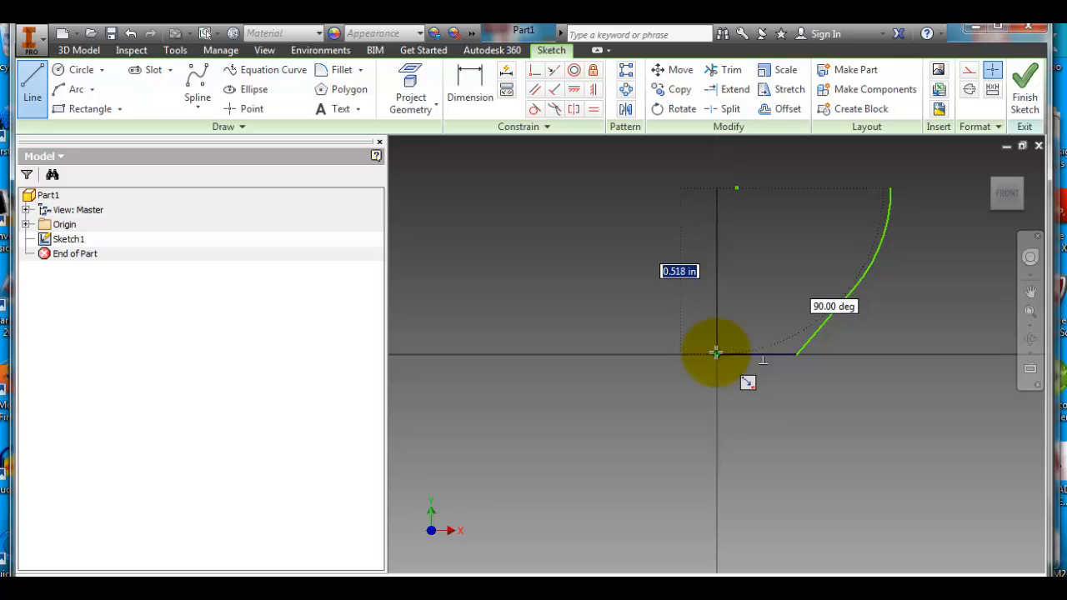
pyautogui.click(717, 354)
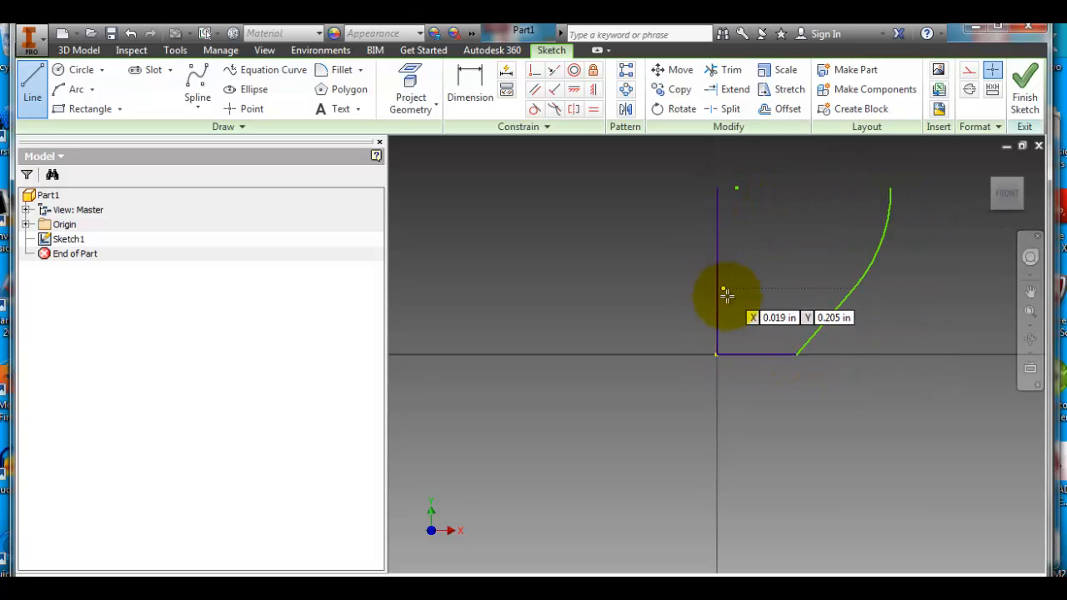
pyautogui.click(33, 90)
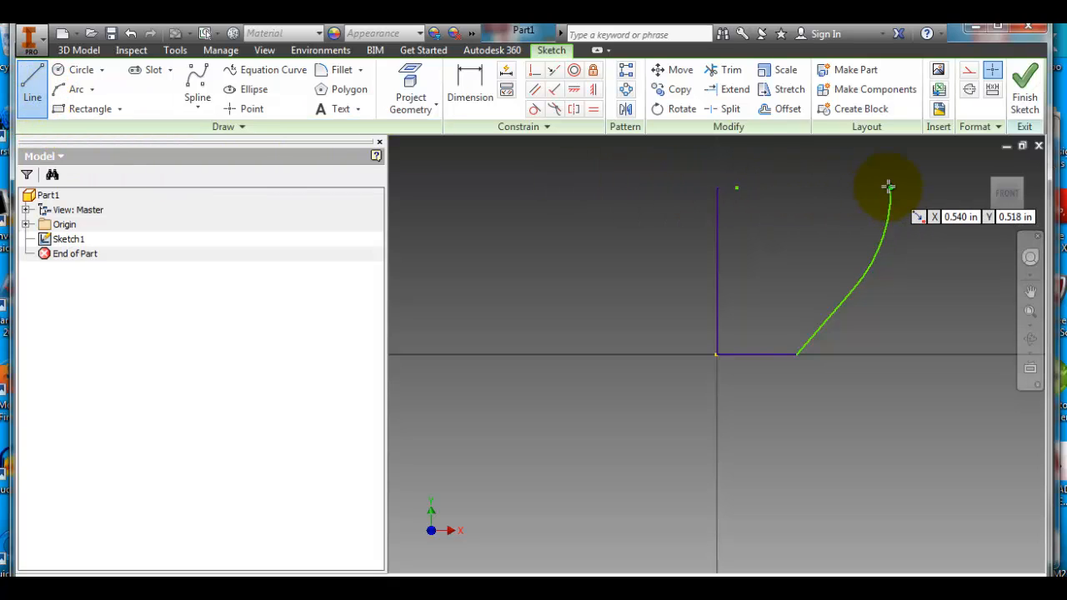
pyautogui.click(889, 187)
pyautogui.click(717, 188)
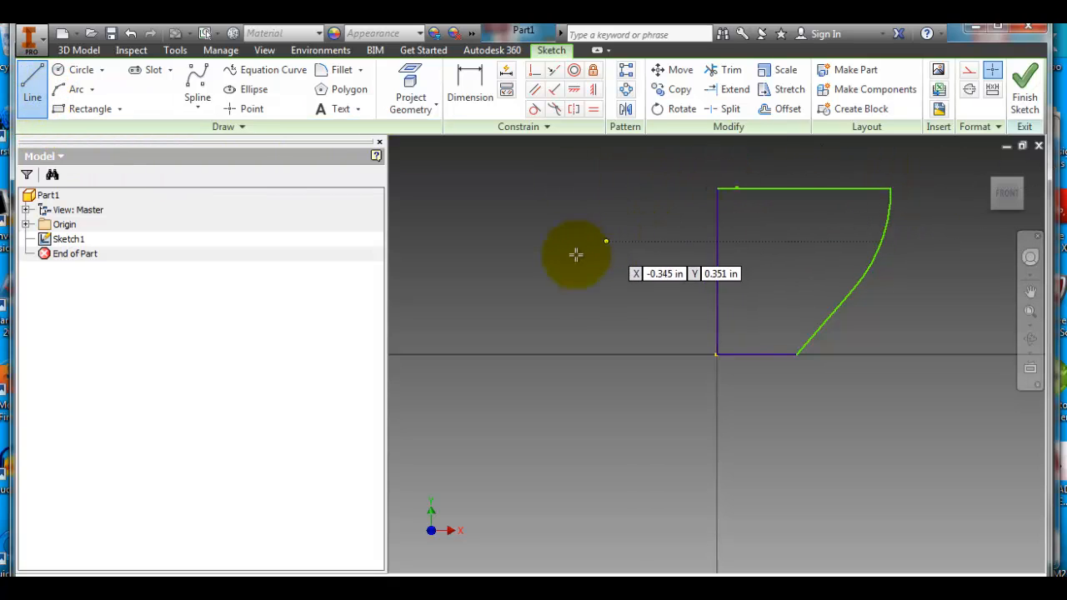
pyautogui.press('Escape')
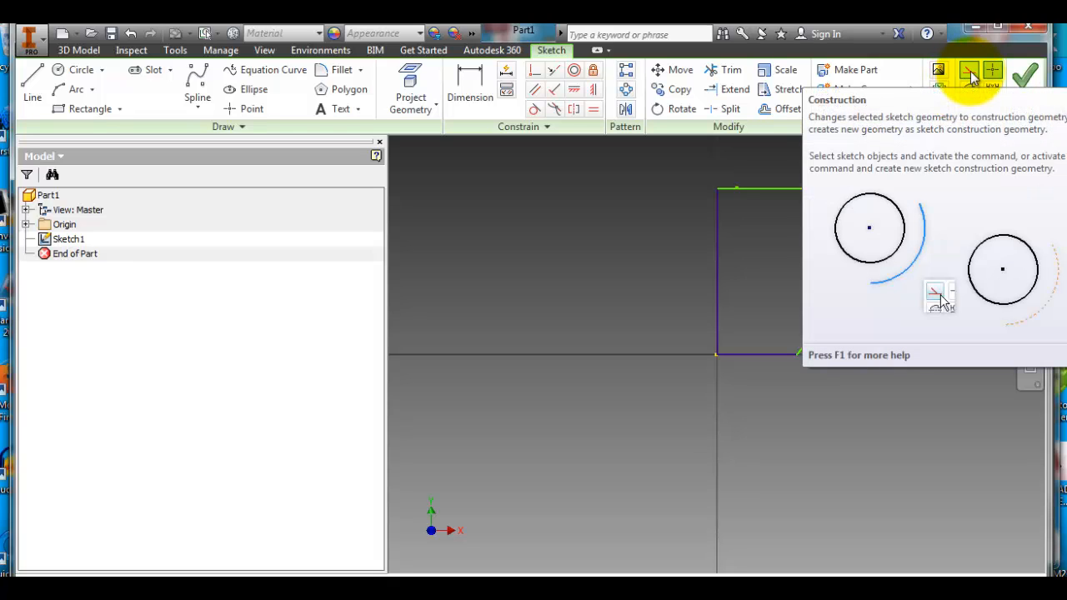
# - Sketch a vertical construction line from the origin up past the profile's top edge
pyautogui.click(971, 71)
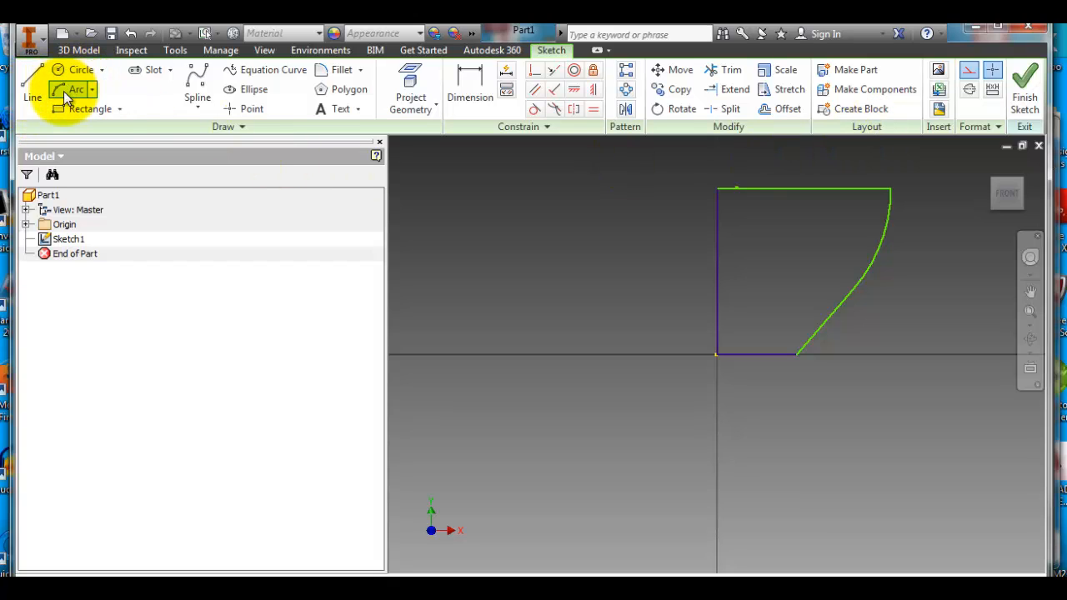
pyautogui.click(33, 86)
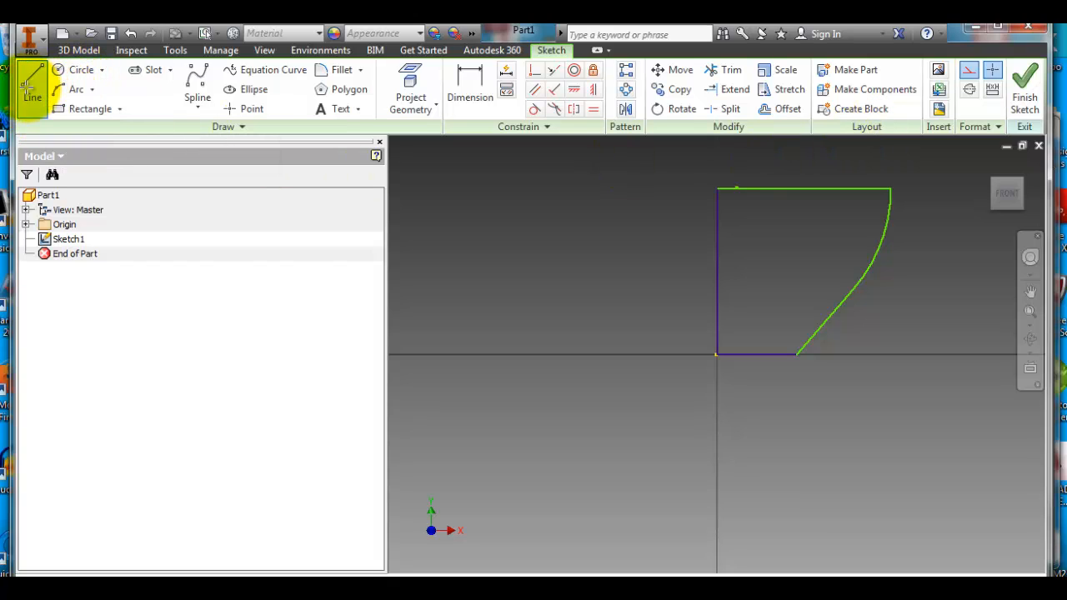
pyautogui.click(717, 356)
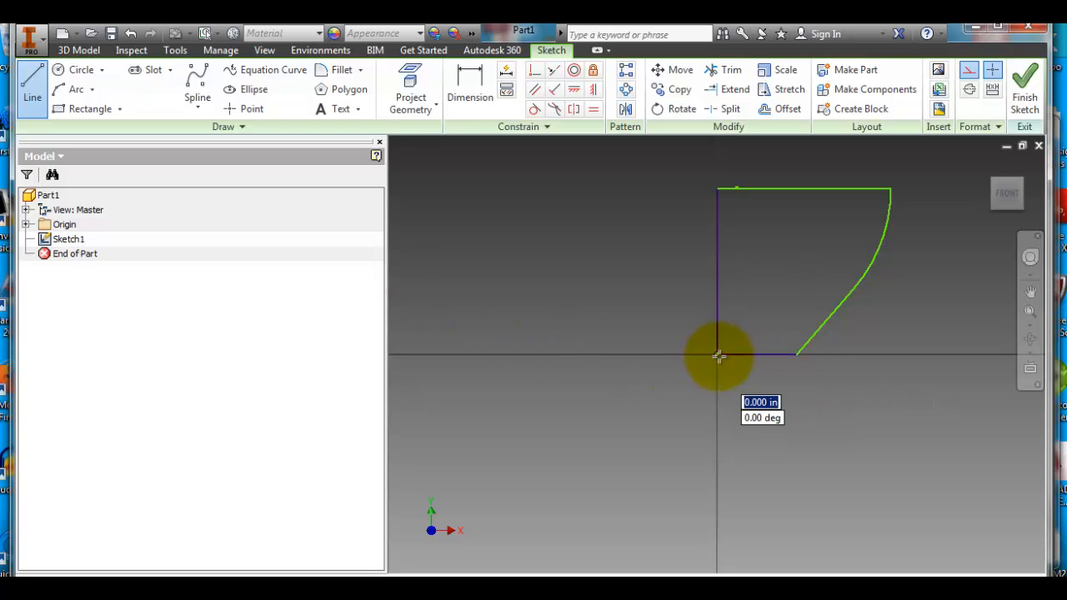
pyautogui.click(718, 148)
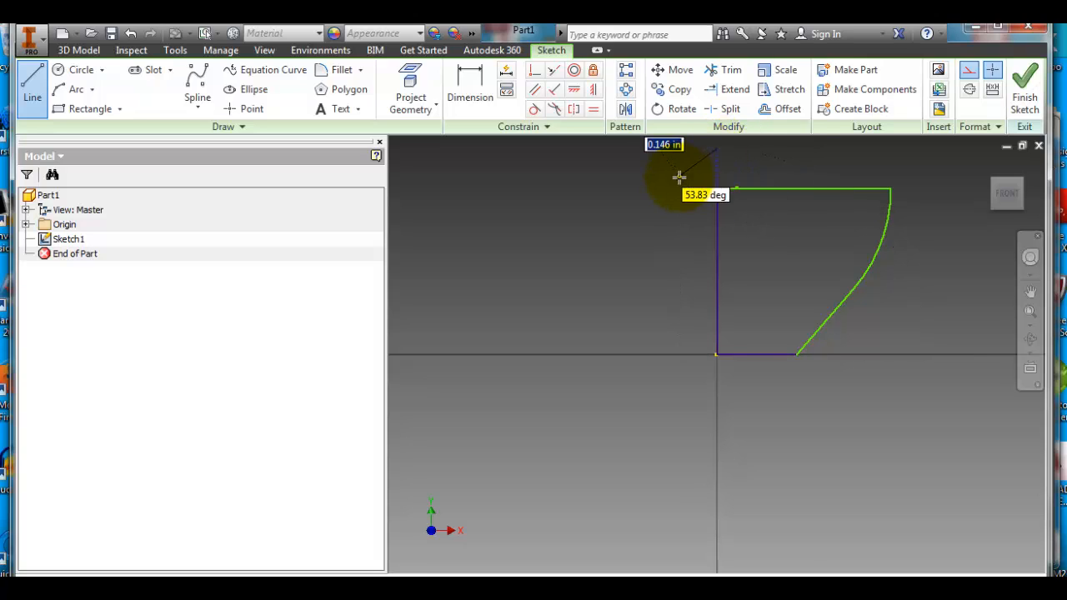
pyautogui.press('Escape')
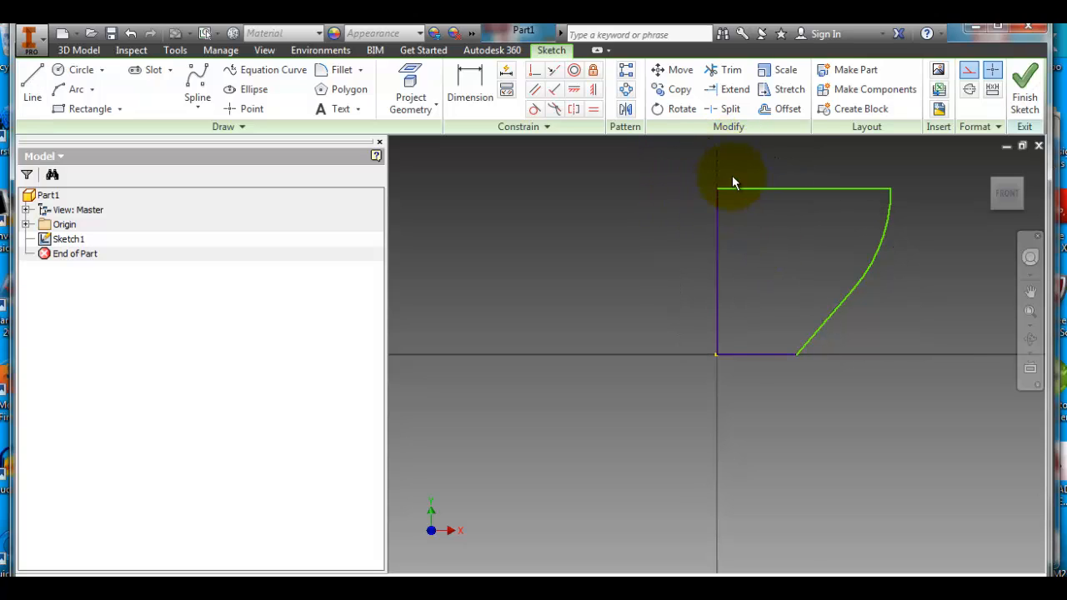
# - Switch the vertical construction line to regular geometry and back to construction geometry
pyautogui.scroll(5, 683, 292)
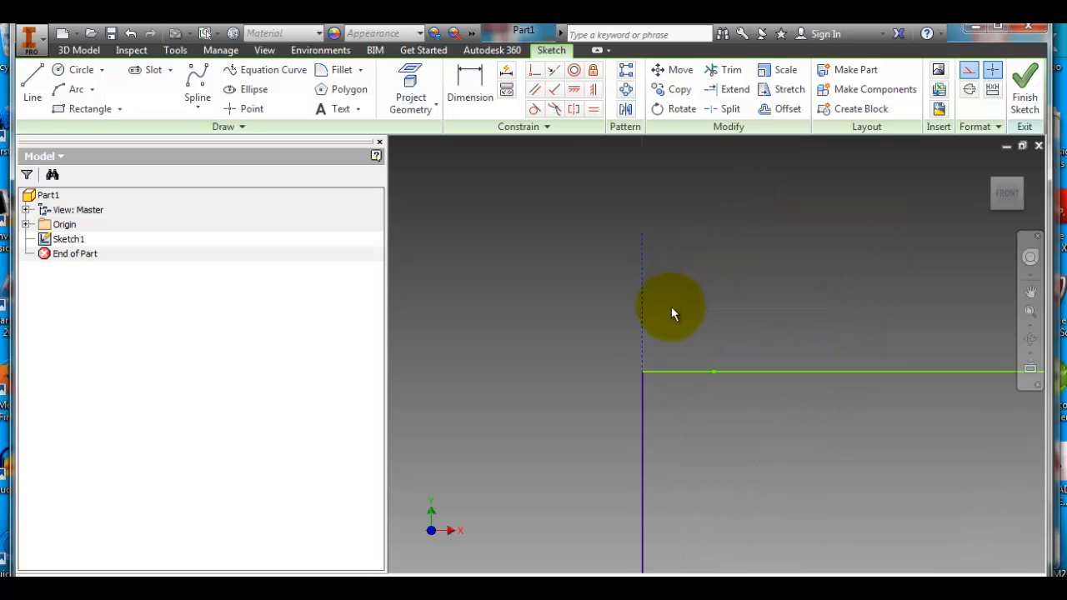
pyautogui.scroll(3, 667, 307)
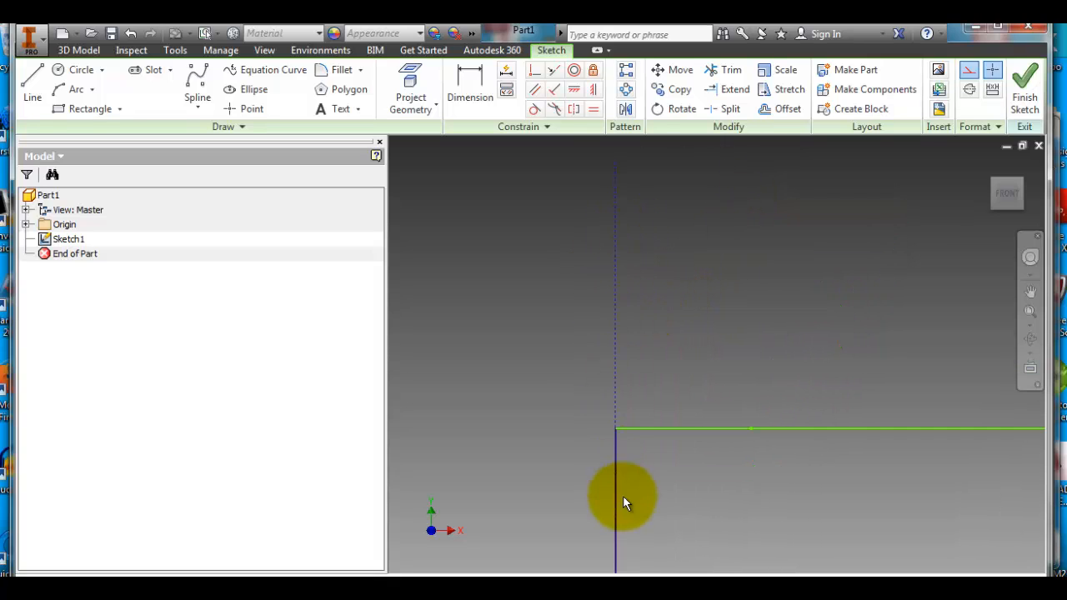
pyautogui.scroll(-2, 683, 354)
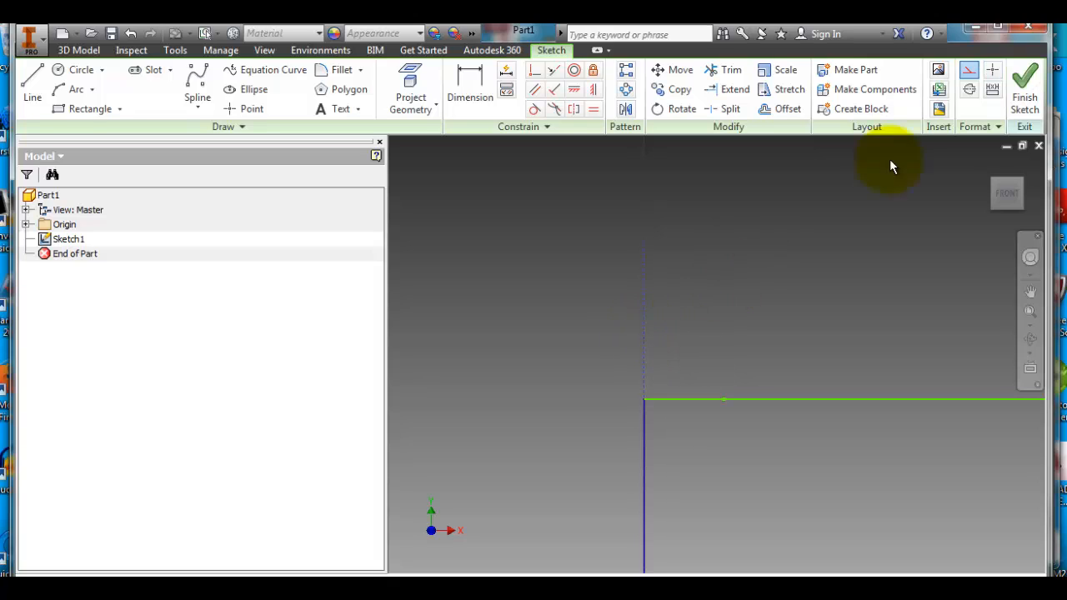
pyautogui.click(969, 73)
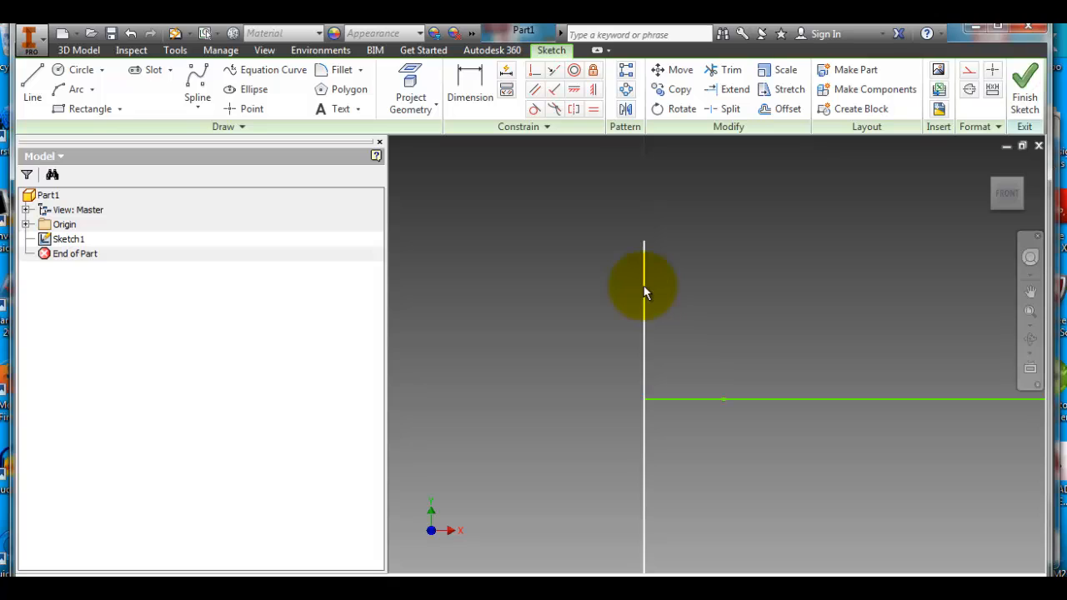
pyautogui.click(968, 70)
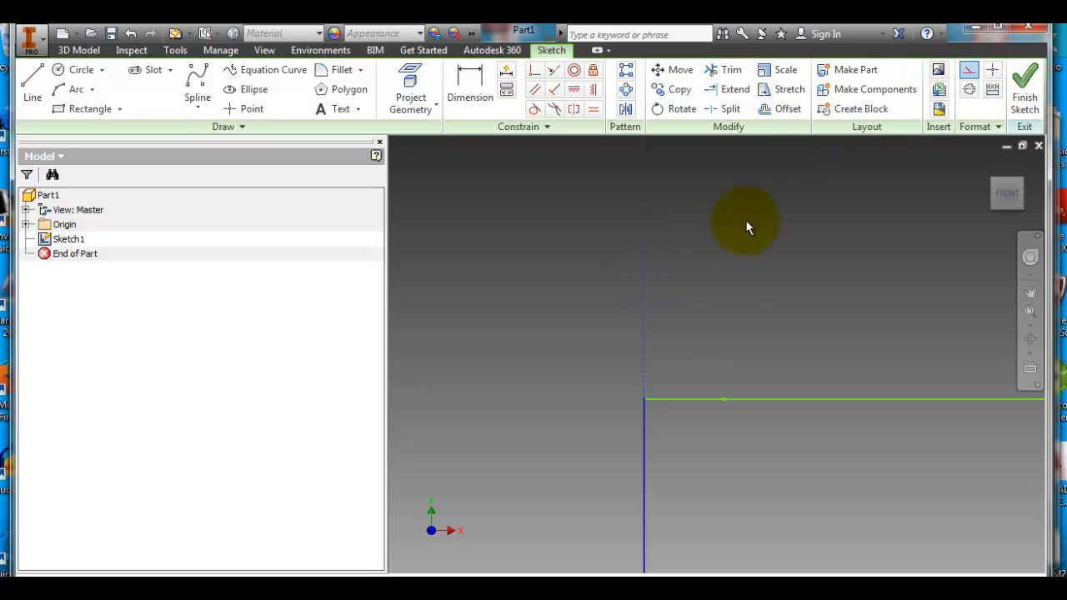
# - Finish the sketch and revolve the closed profile by an angle of 360 degrees about the vertical construction line
pyautogui.scroll(3, 685, 294)
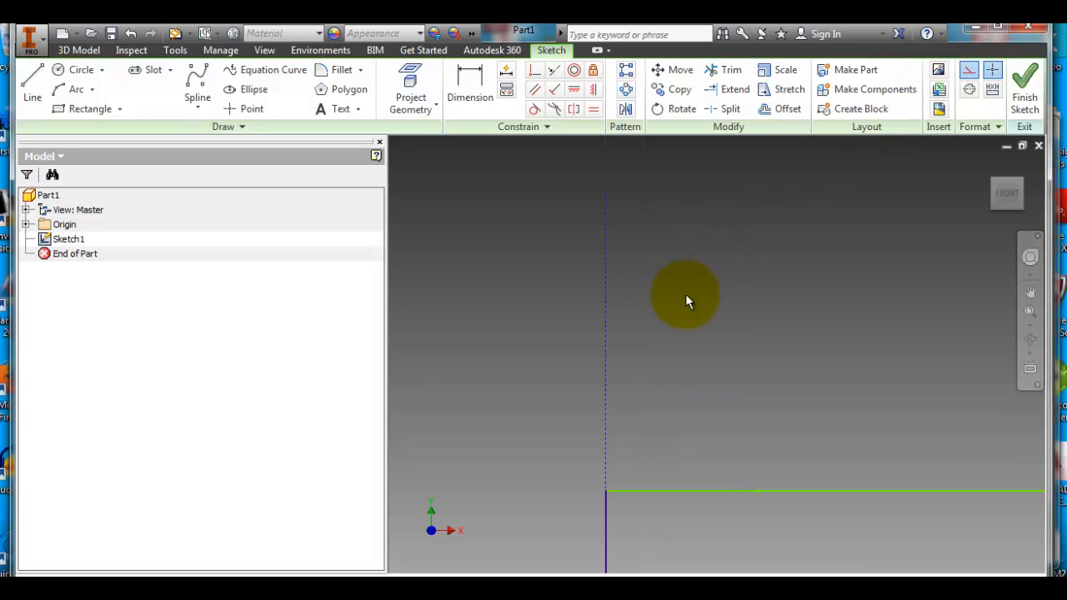
pyautogui.scroll(-4, 678, 305)
pyautogui.scroll(-4, 677, 301)
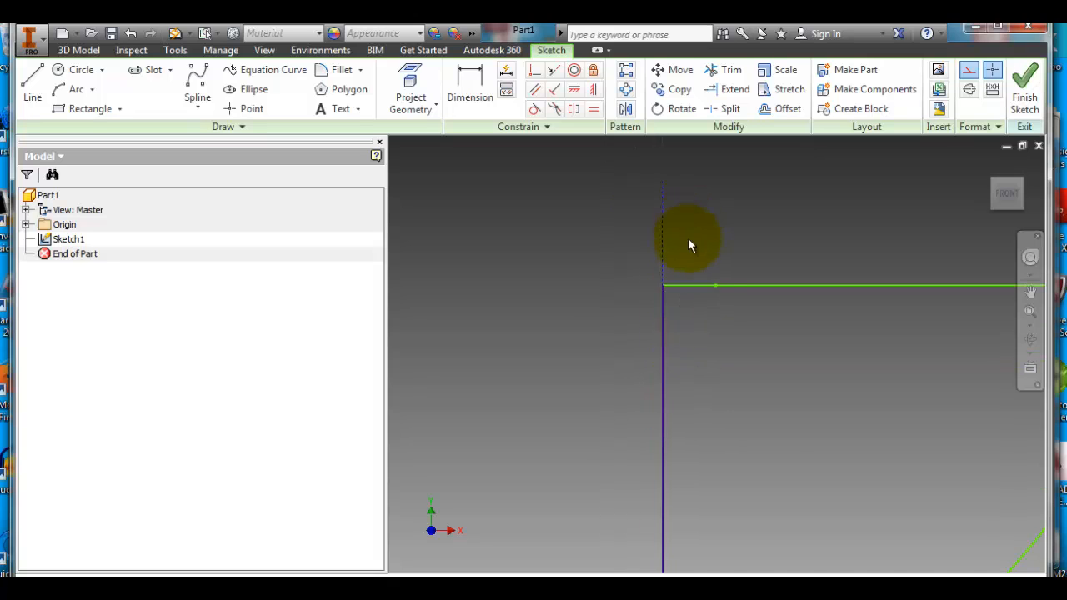
pyautogui.moveTo(731, 360); pyautogui.dragTo(672, 250, button='middle')
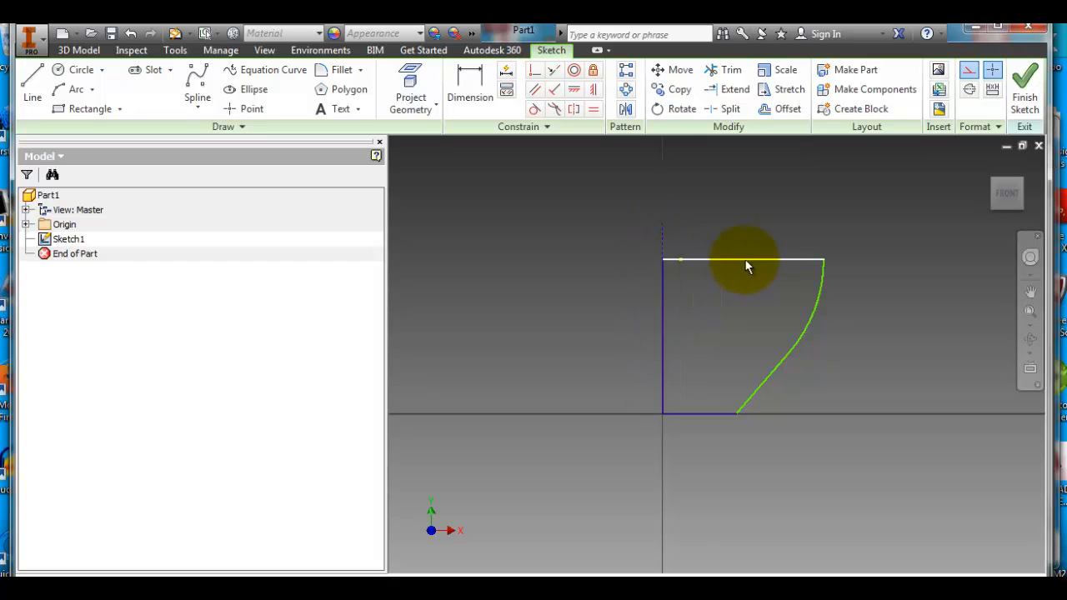
pyautogui.click(1020, 92)
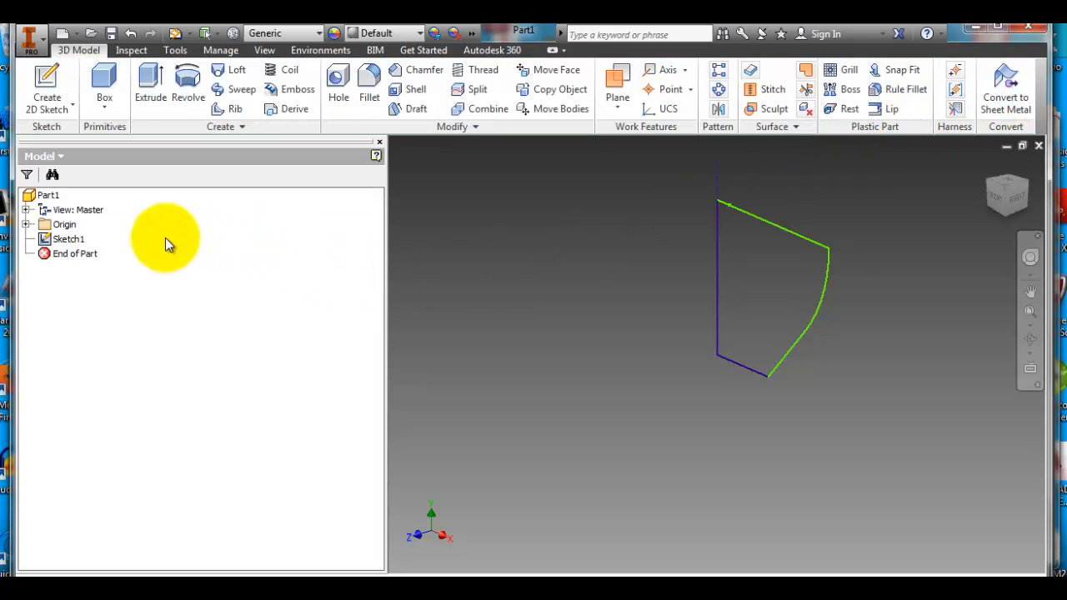
pyautogui.click(63, 240)
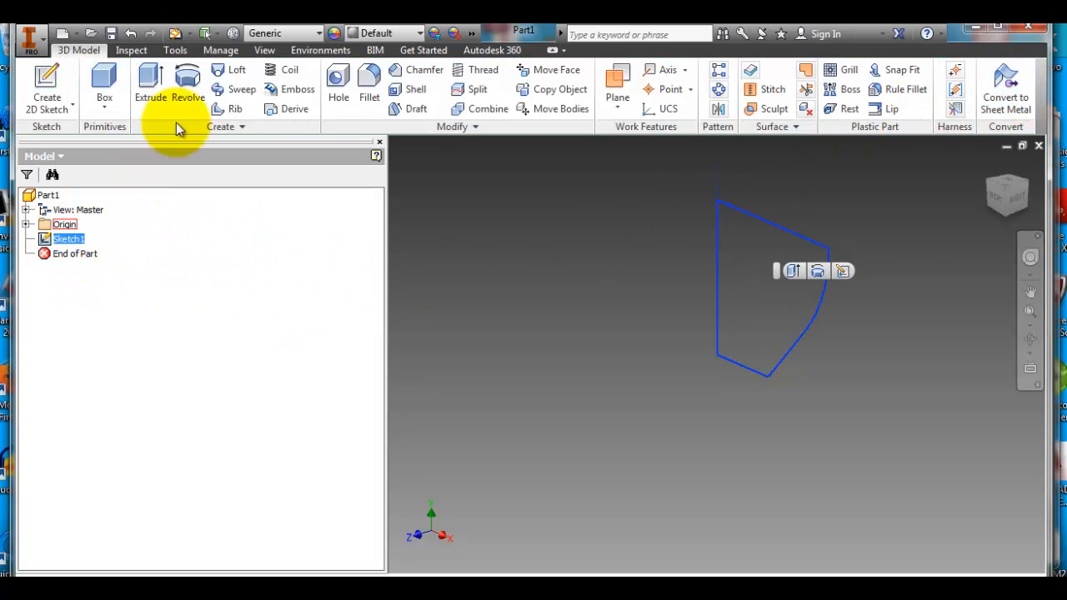
pyautogui.click(189, 84)
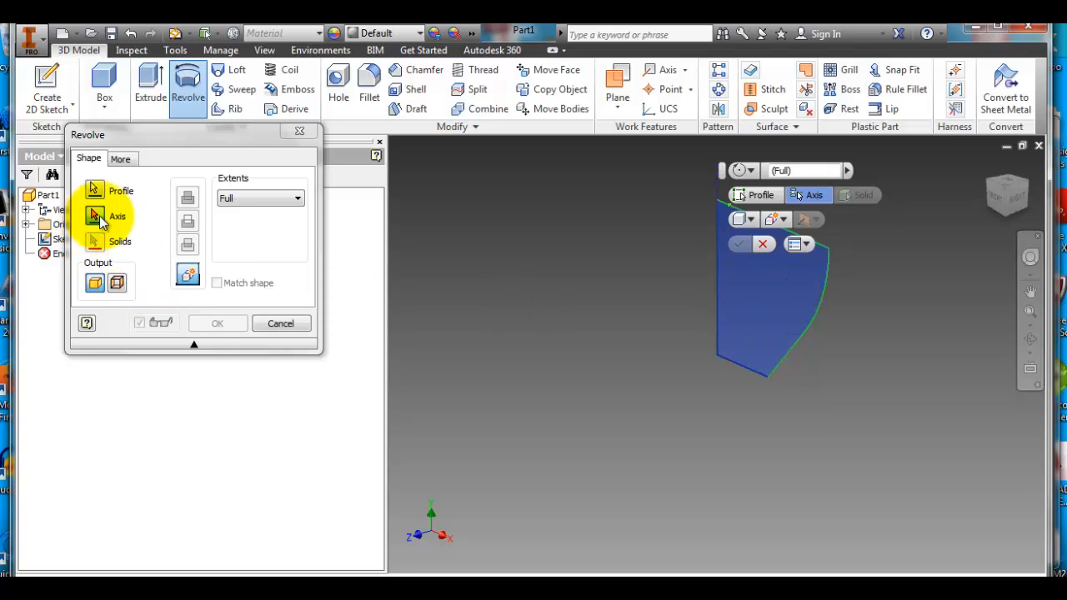
pyautogui.click(717, 192)
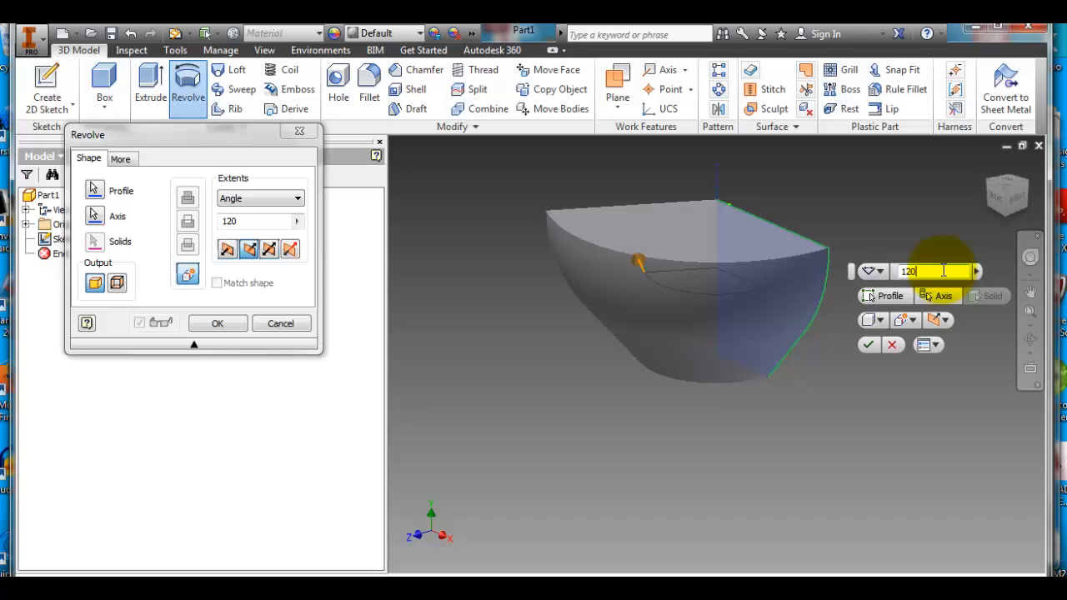
pyautogui.moveTo(944, 271); pyautogui.dragTo(870, 271)
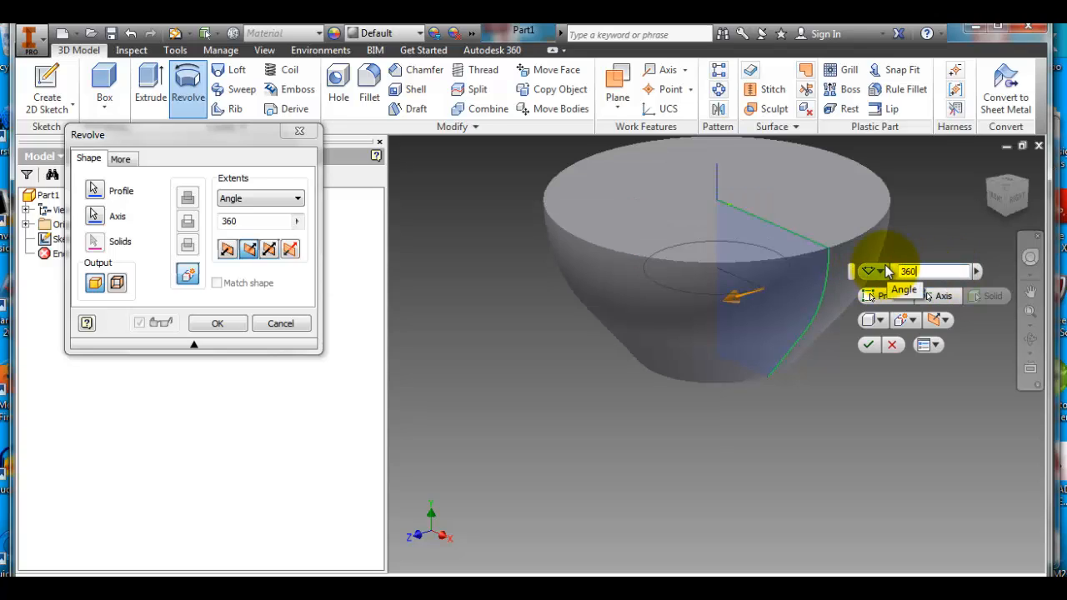
pyautogui.click(875, 340)
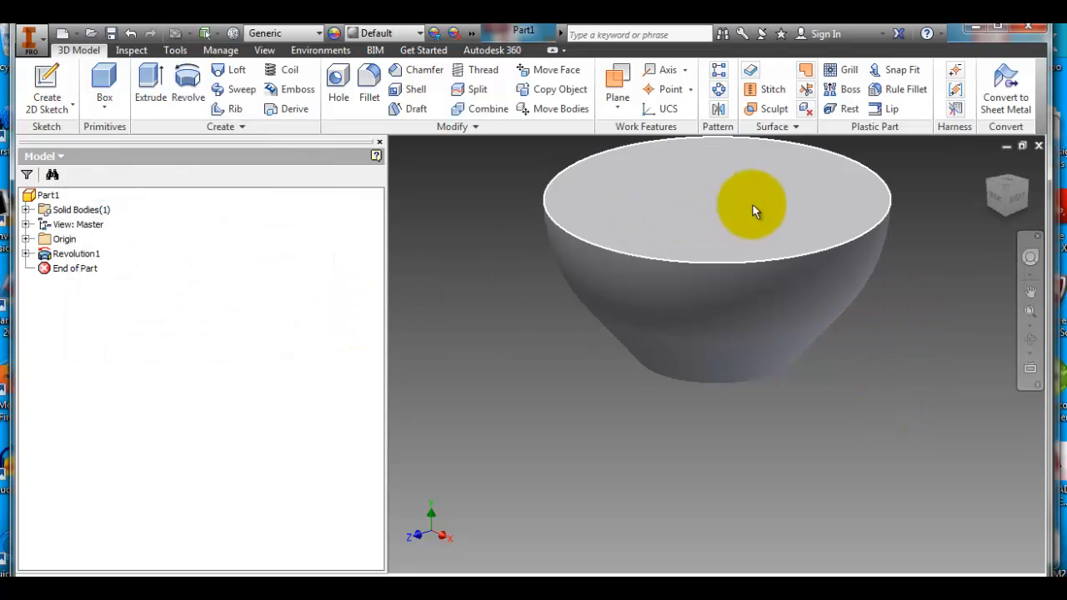
# - Start a shell of the revolved solid with its flat top face as the face to remove
pyautogui.scroll(-5, 626, 287)
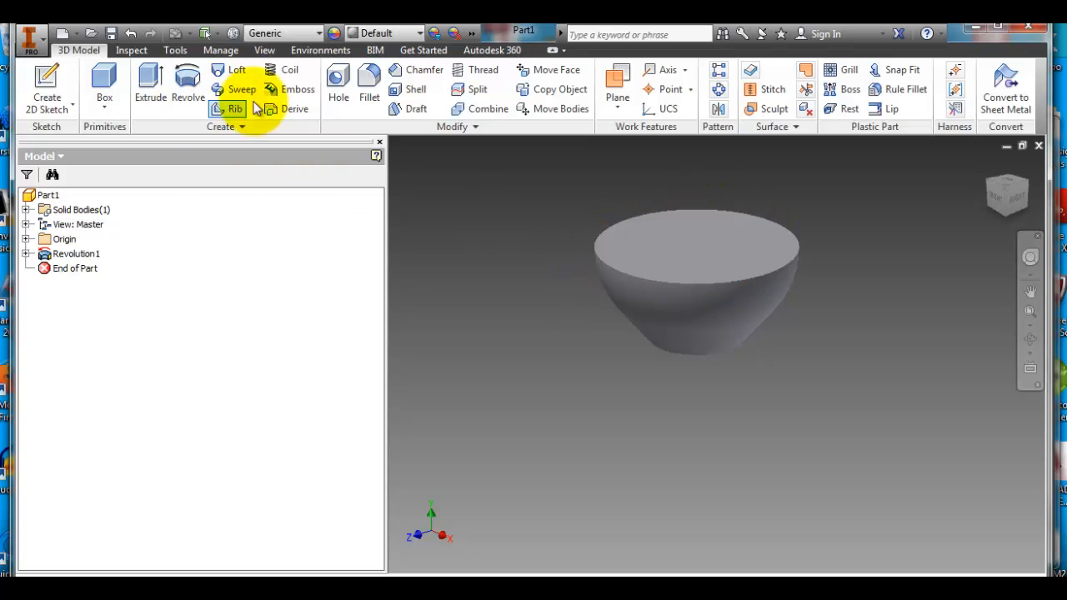
pyautogui.click(414, 90)
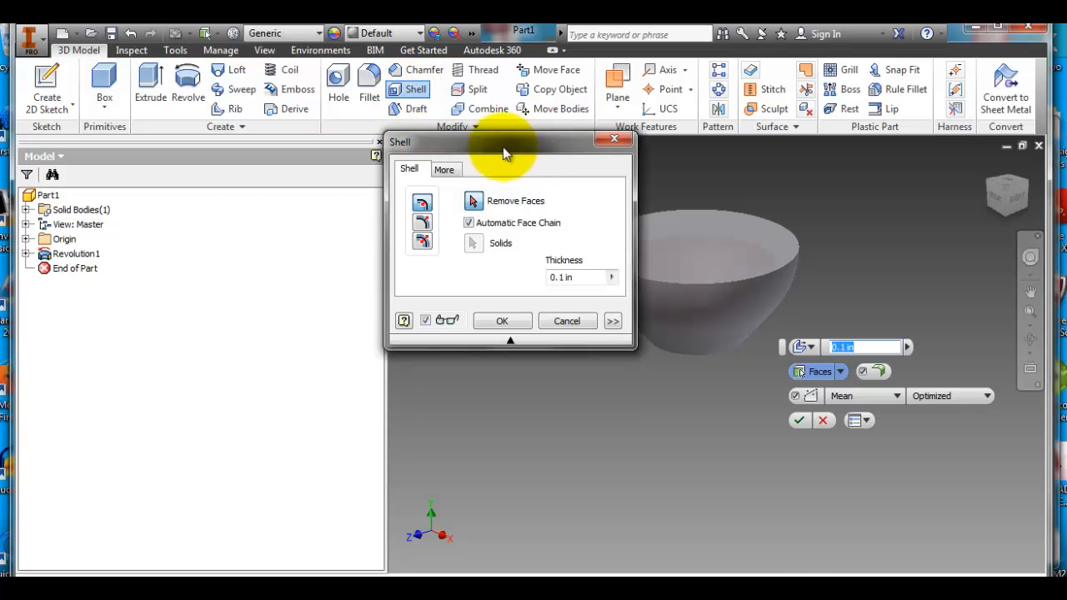
pyautogui.moveTo(509, 147); pyautogui.dragTo(364, 147)
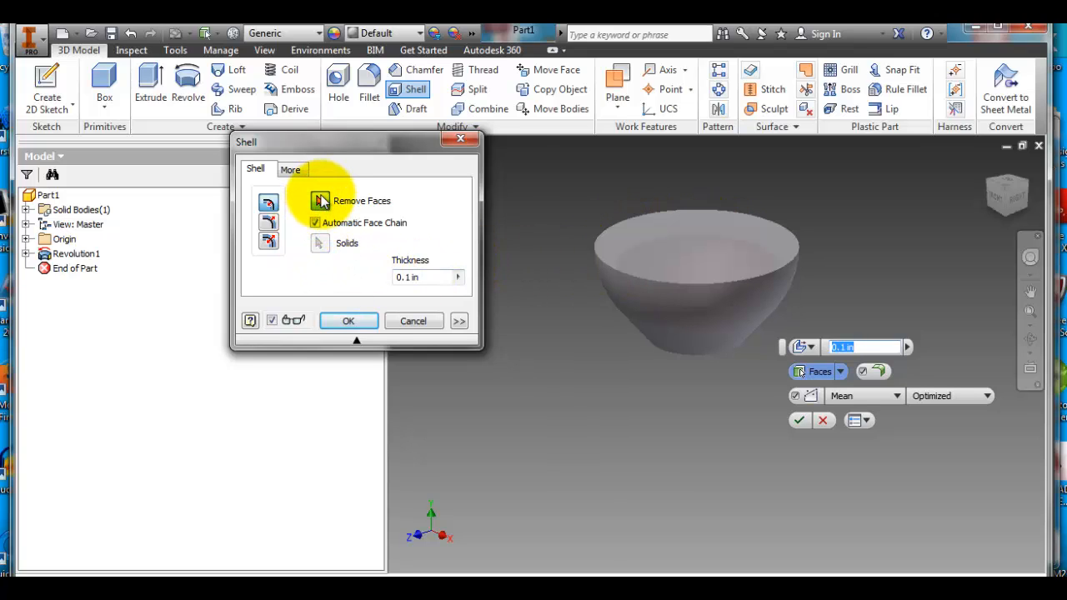
pyautogui.click(707, 244)
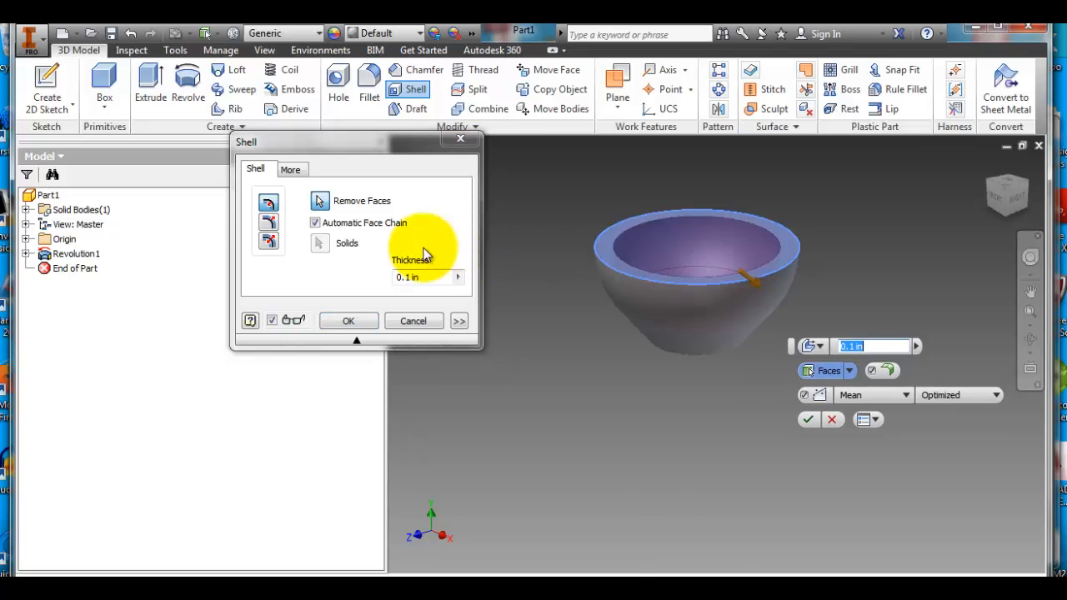
# - Try to create the shell with a wall thickness of 0.8 in
pyautogui.click(432, 277)
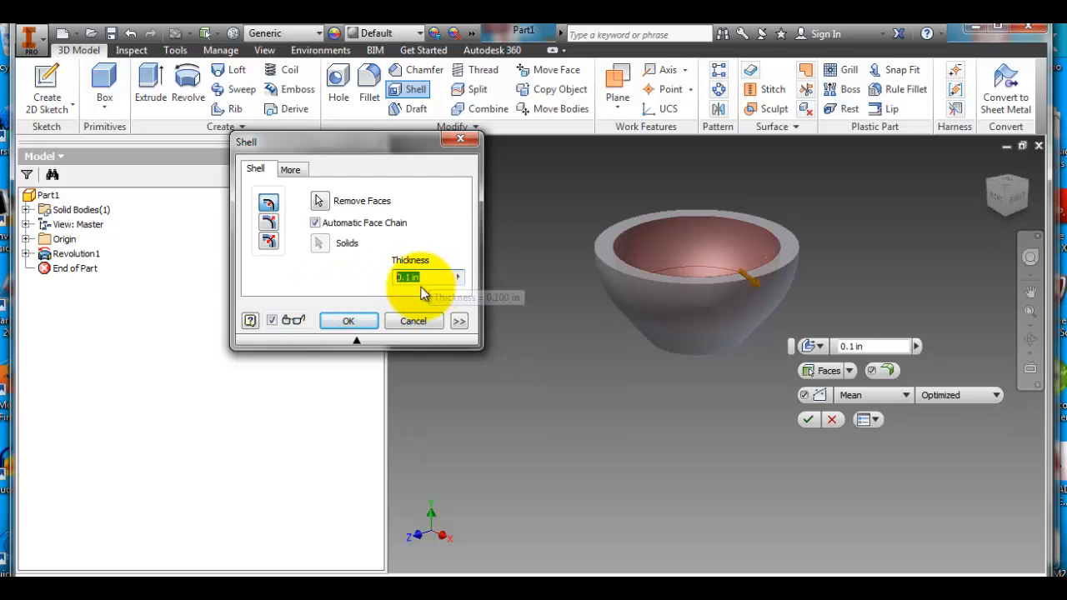
pyautogui.write('.8')
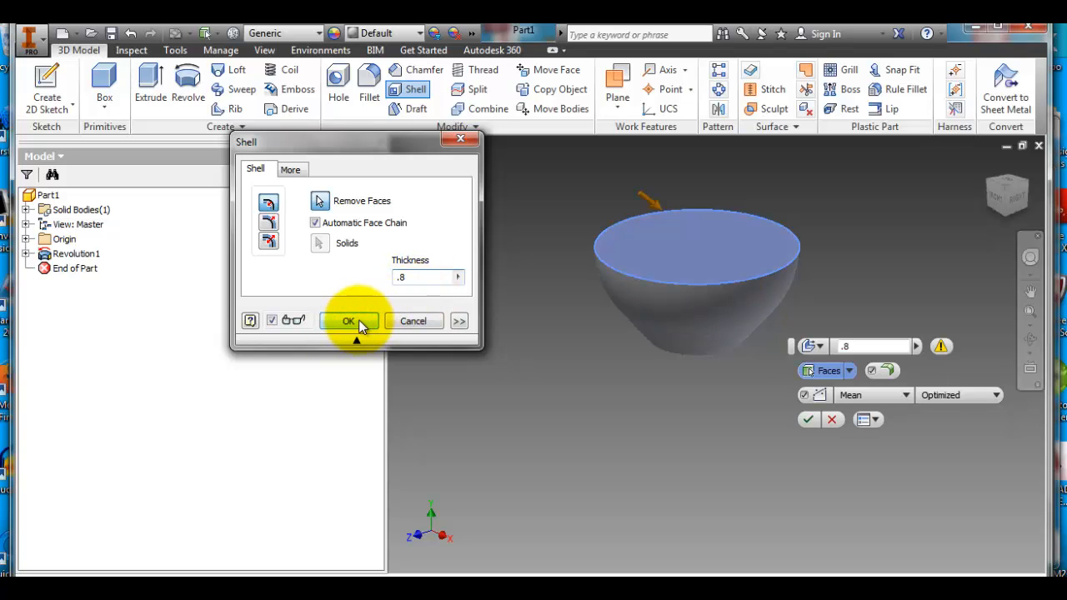
pyautogui.click(355, 322)
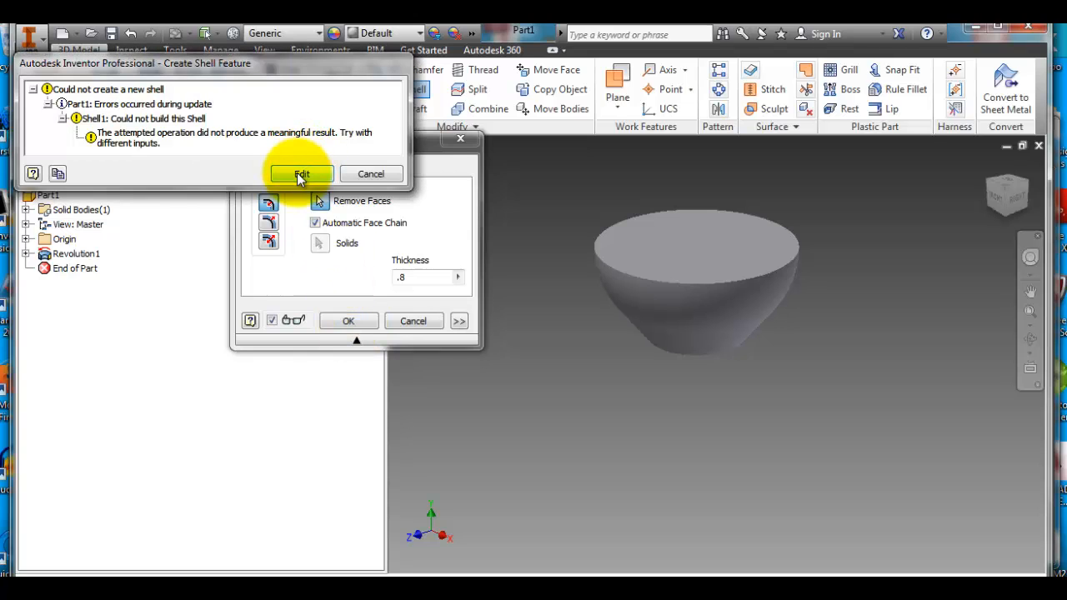
pyautogui.click(300, 175)
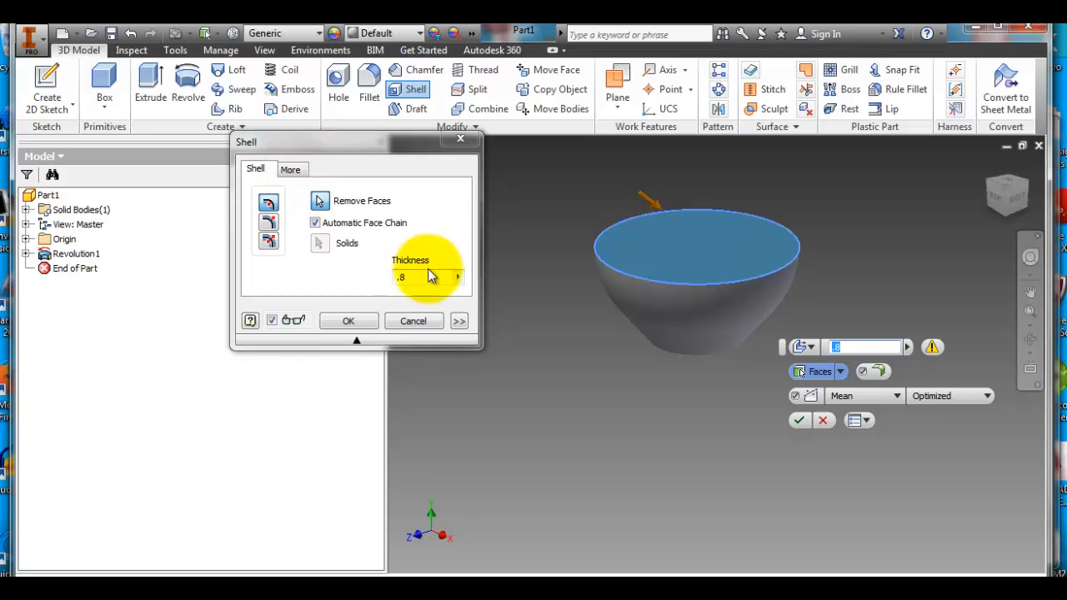
# - Set the shell's wall thickness to 0.08 in and create the shell
pyautogui.click(397, 282)
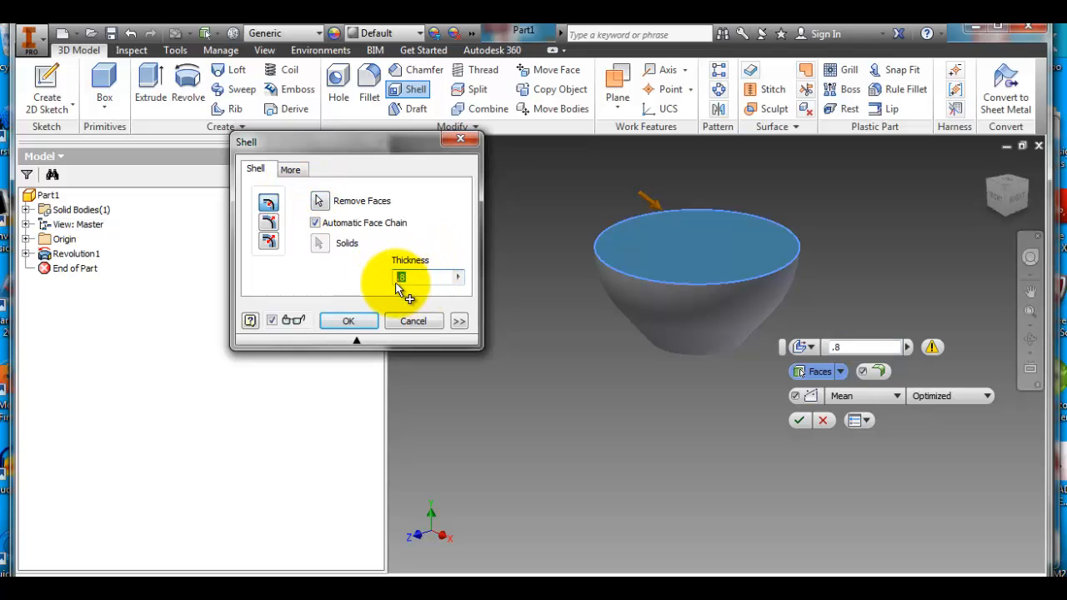
pyautogui.write('.0')
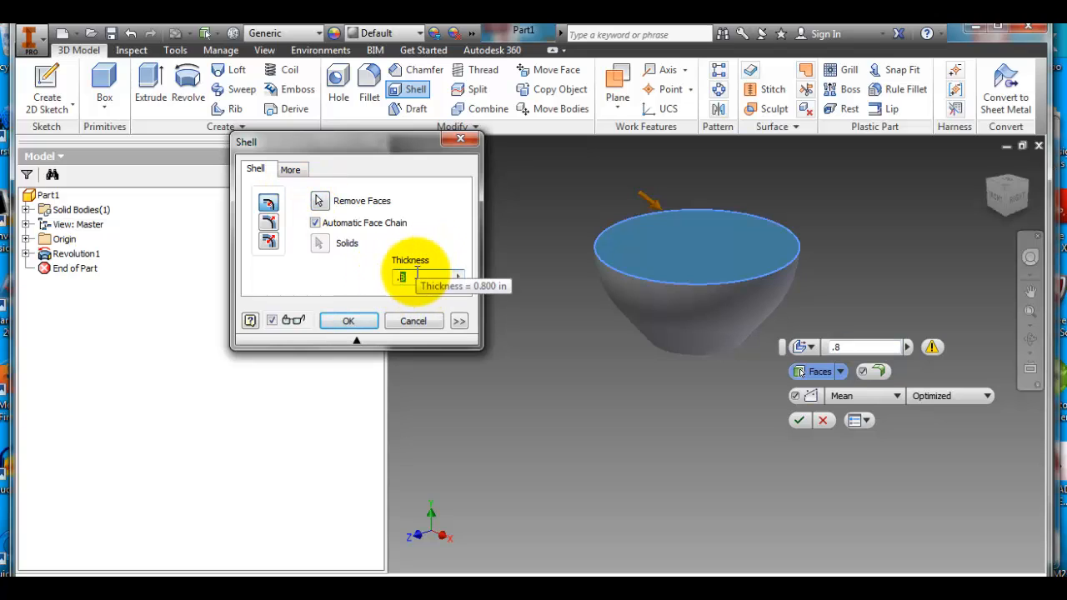
pyautogui.write('8')
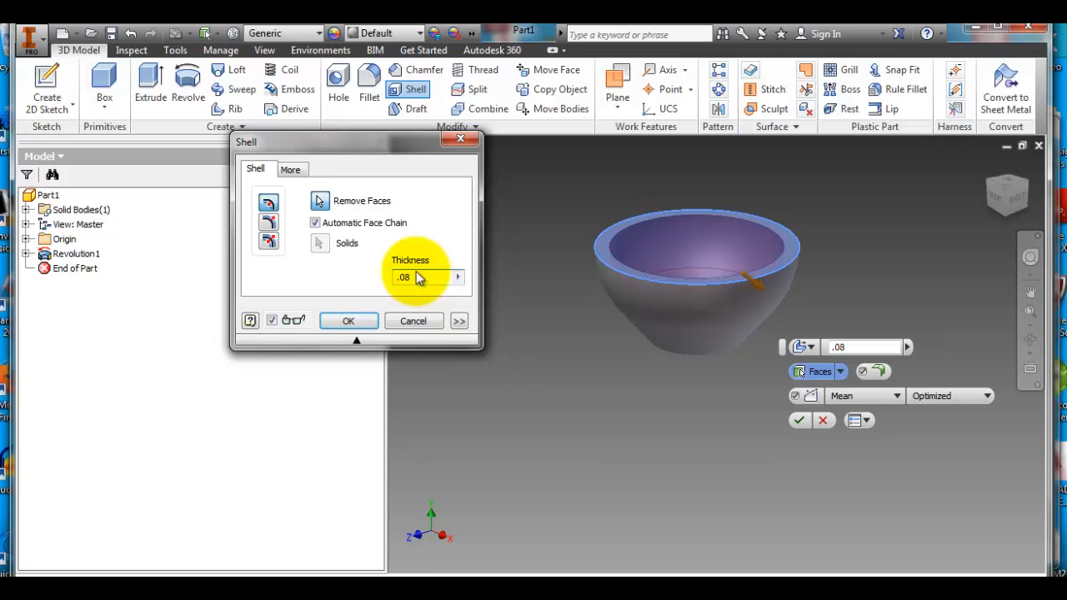
pyautogui.click(348, 322)
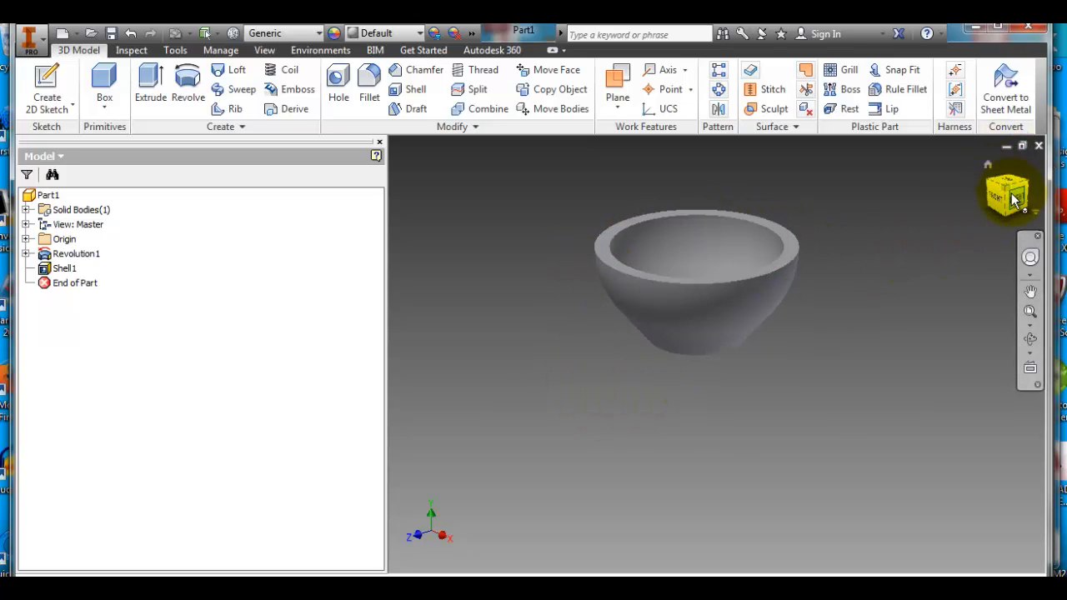
# - Edit the shell feature to also remove the bowl's flat bottom face, opening the base
pyautogui.moveTo(1008, 188)
pyautogui.mouseDown()
pyautogui.moveTo(989, 241)
pyautogui.moveTo(995, 195)
pyautogui.moveTo(982, 269)
pyautogui.mouseUp()
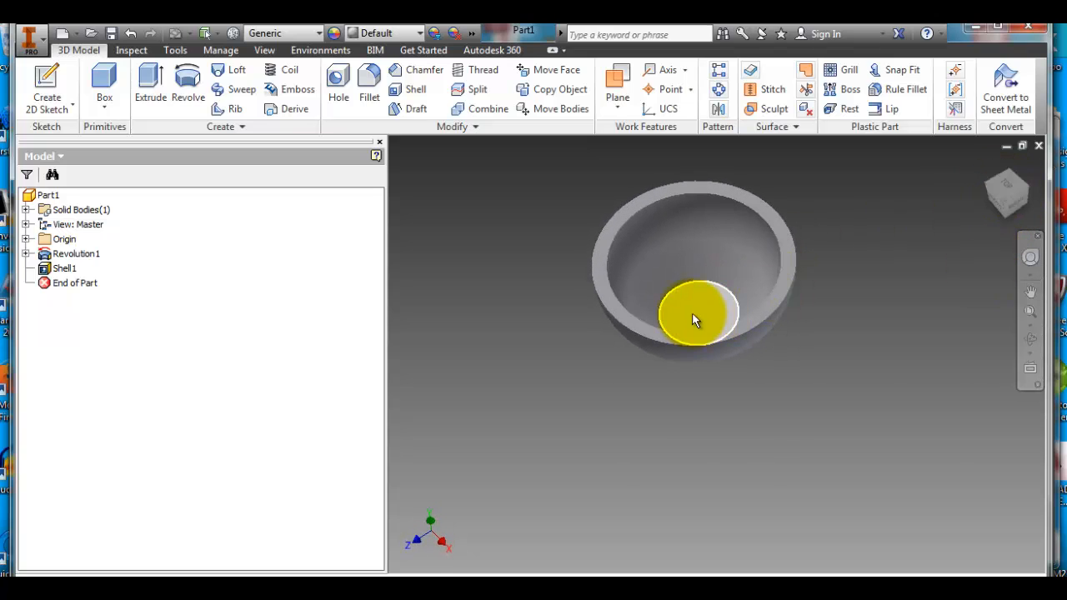
pyautogui.click(64, 269)
pyautogui.rightClick(63, 270)
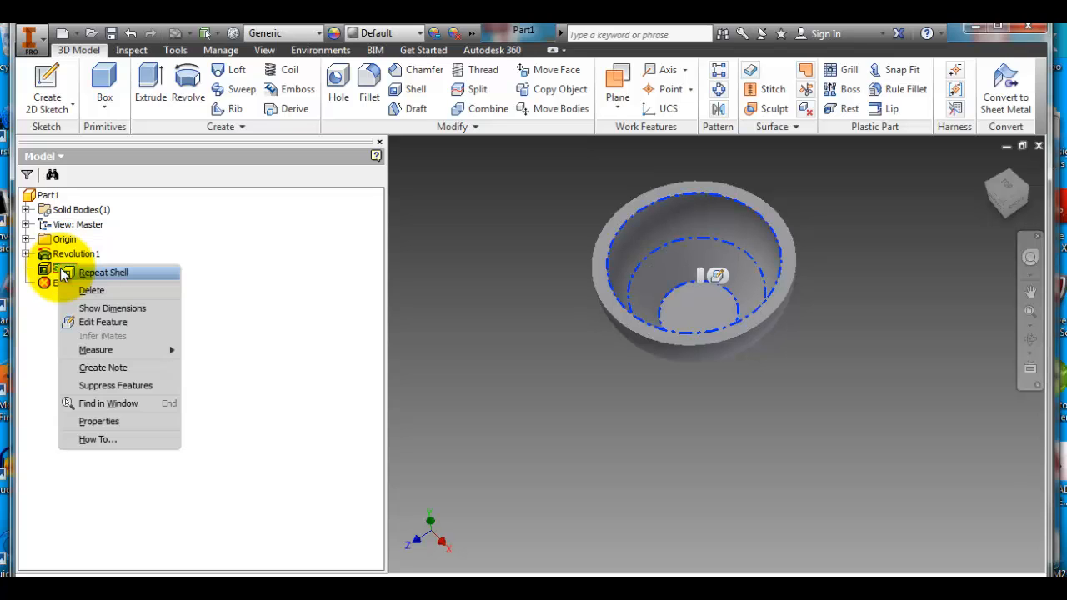
pyautogui.click(105, 324)
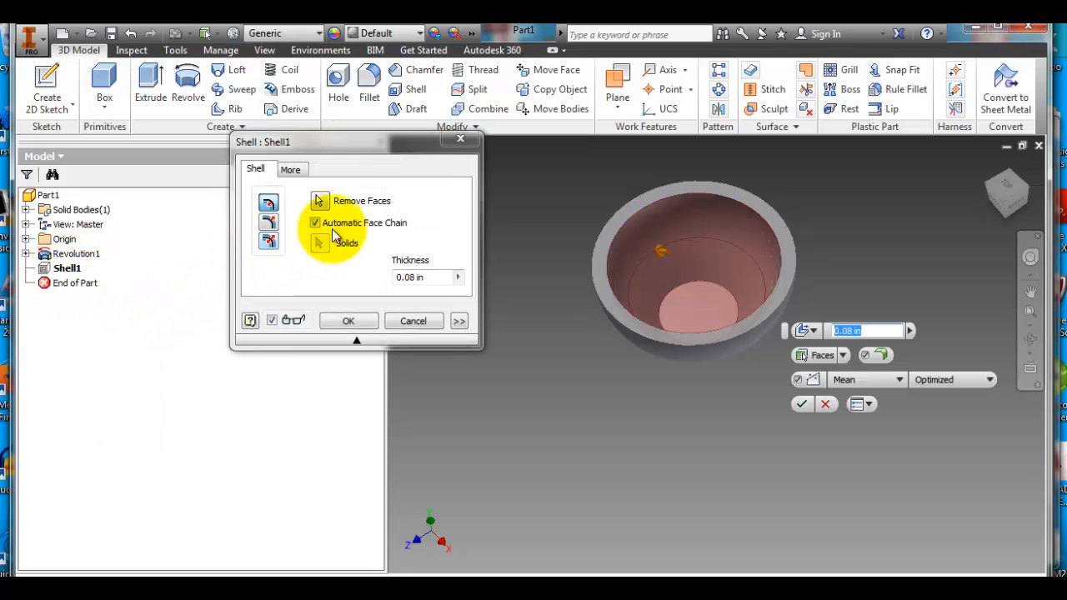
pyautogui.click(321, 206)
pyautogui.click(699, 322)
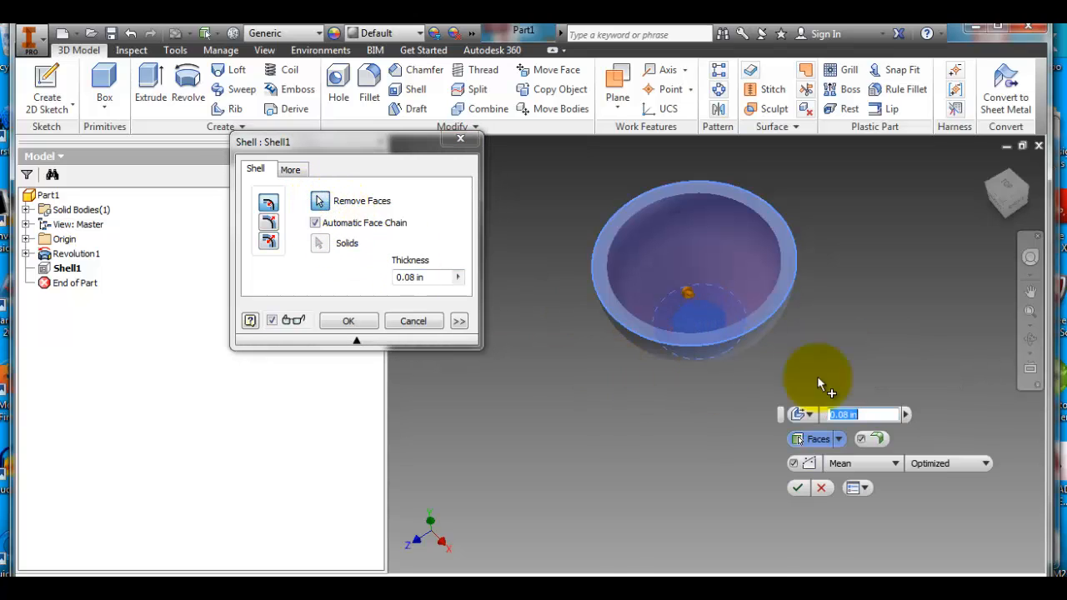
pyautogui.click(350, 322)
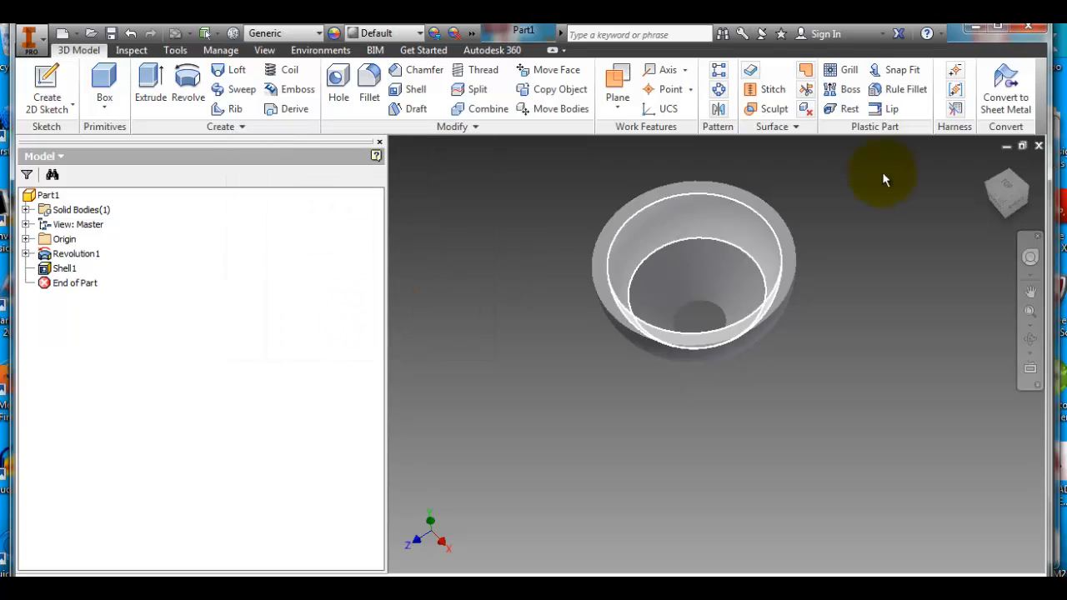
pyautogui.moveTo(1005, 205); pyautogui.dragTo(883, 317)
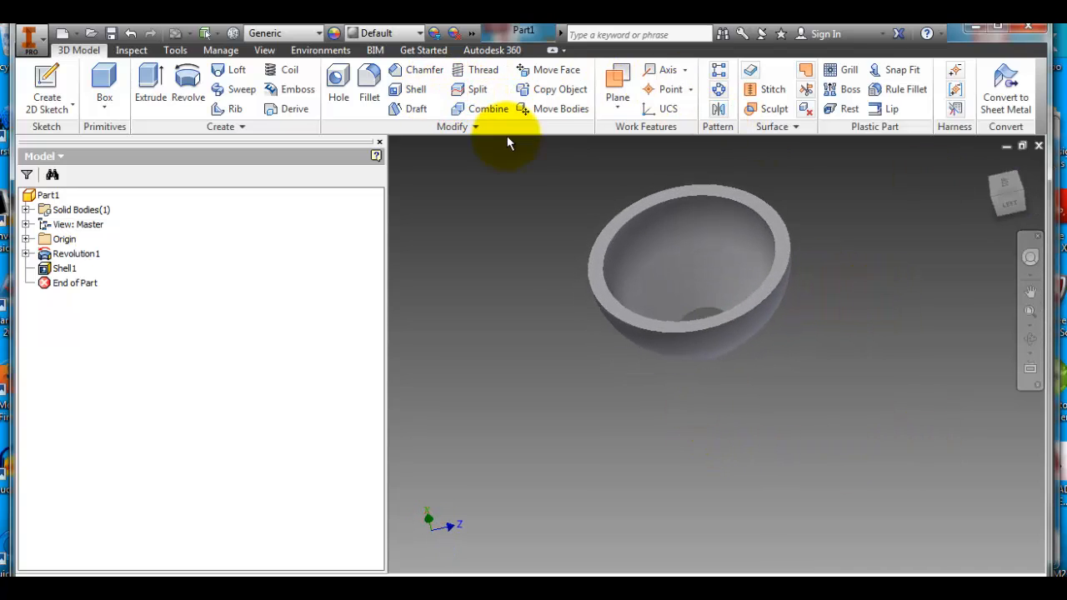